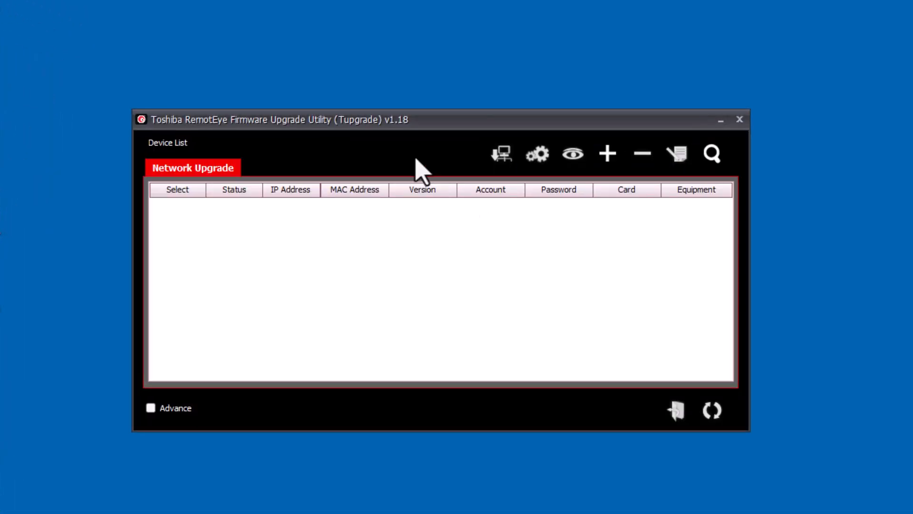
Move the Tupgrade window up and left, then cancel Add IP without adding any device.
drag(438, 126, 386, 90)
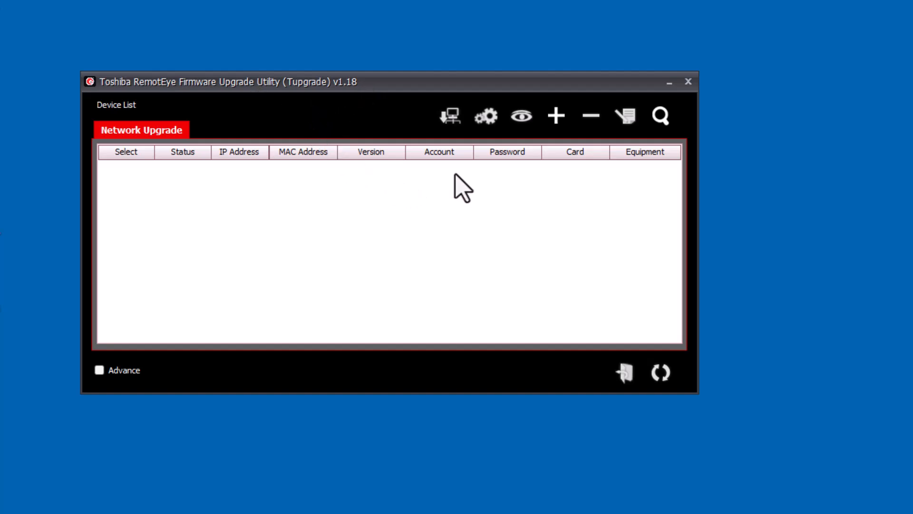
click(560, 118)
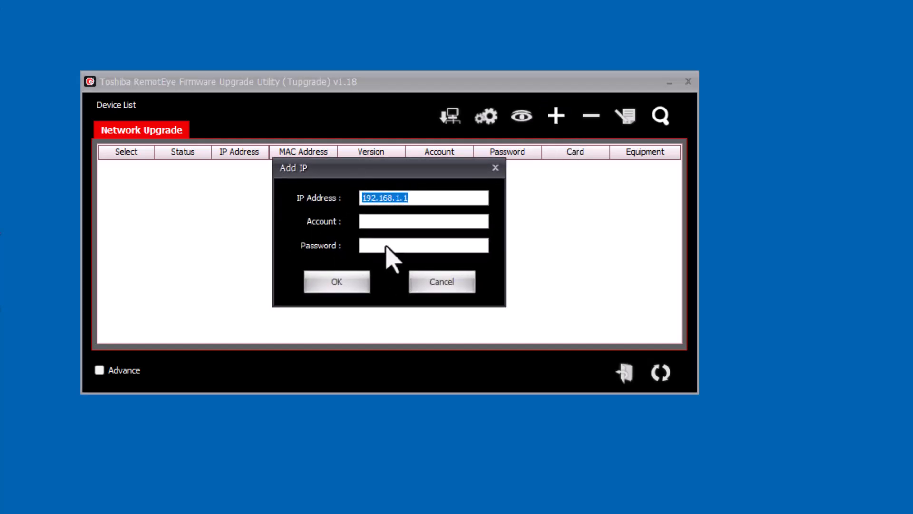
click(444, 289)
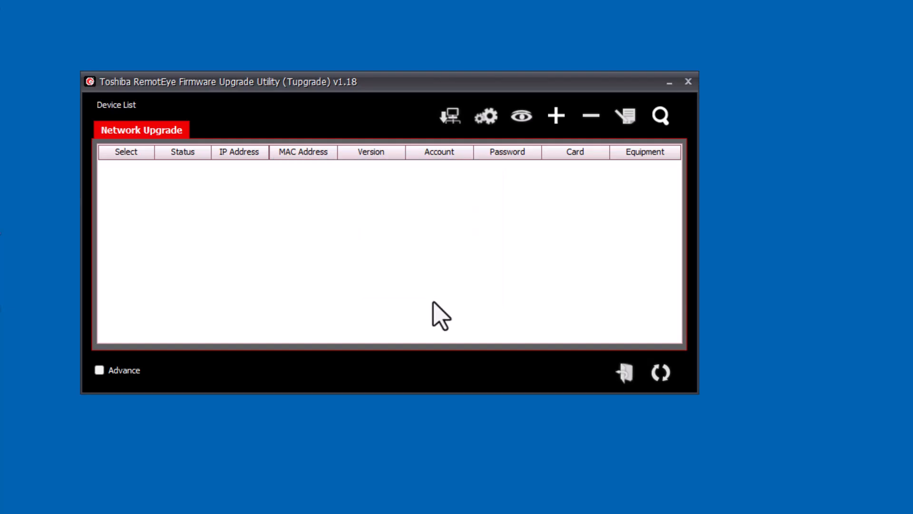
Discover RemotEye cards on the network and select the 192.168.1.101 unit.
click(657, 116)
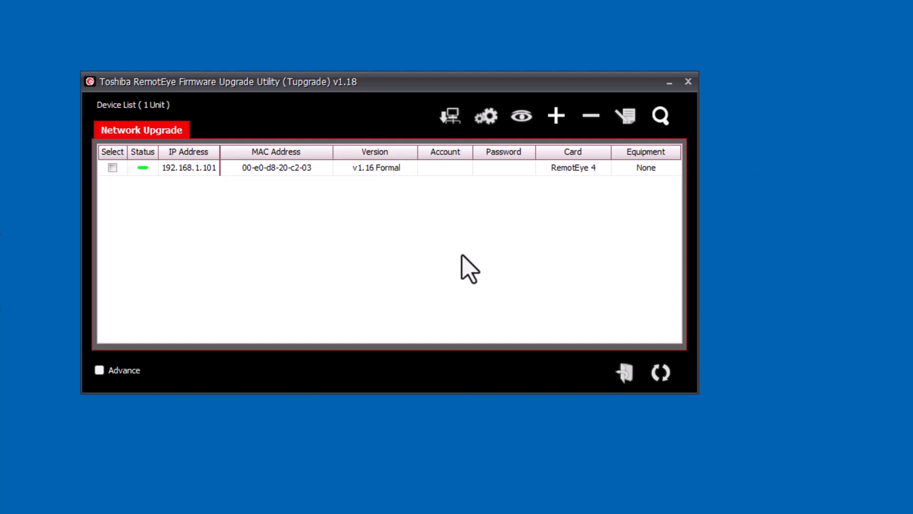
click(112, 167)
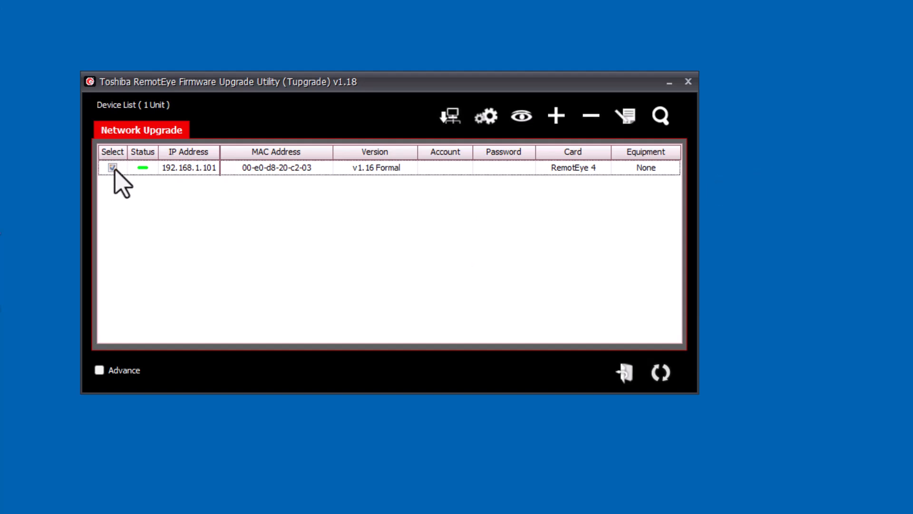
Open the card's web manager and log in with the default TOSHIBA username and password for first-time setup.
click(523, 116)
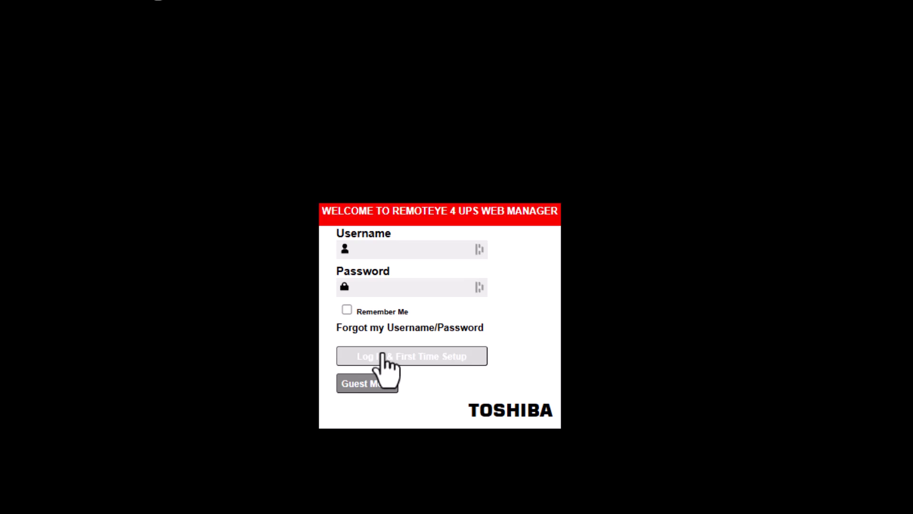
click(363, 251)
text(TOSHIBA)
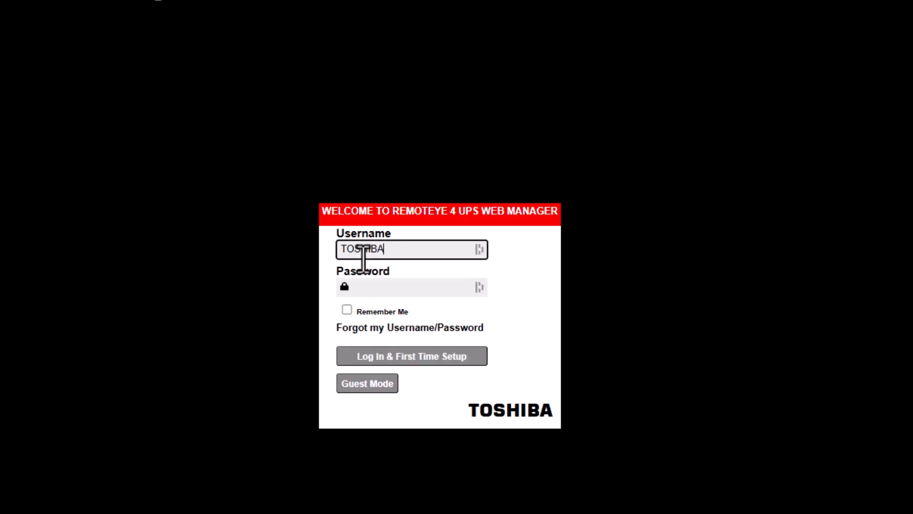
key(Tab)
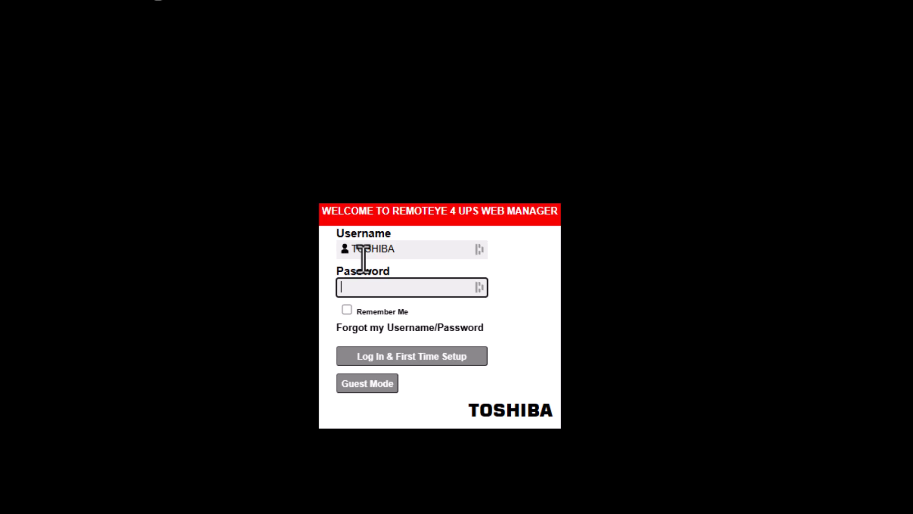
text(*****)
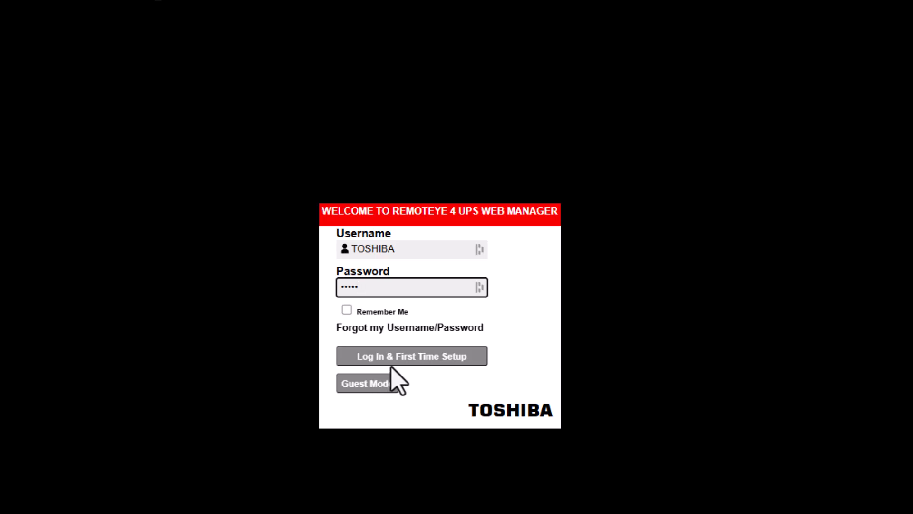
click(408, 358)
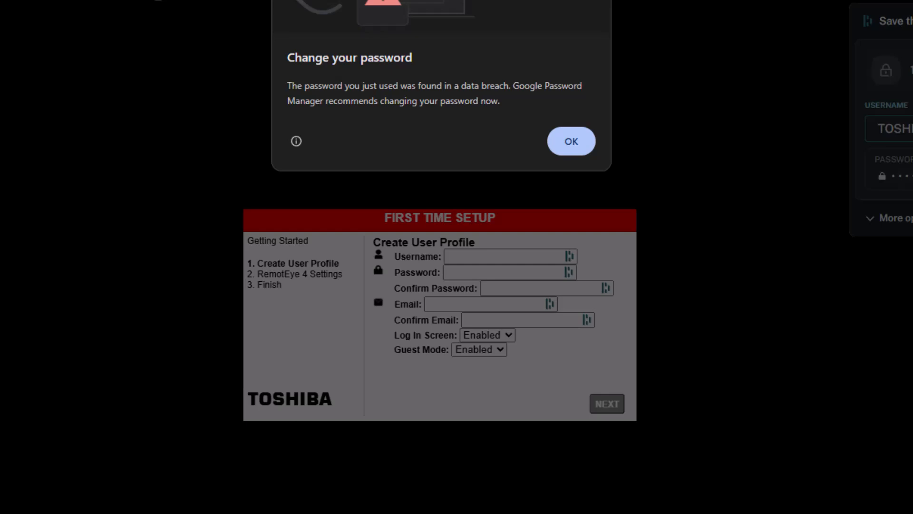
Dismiss Chrome's warning, enter username admin with a confirmed password, and keep Log In Screen Enabled.
click(574, 144)
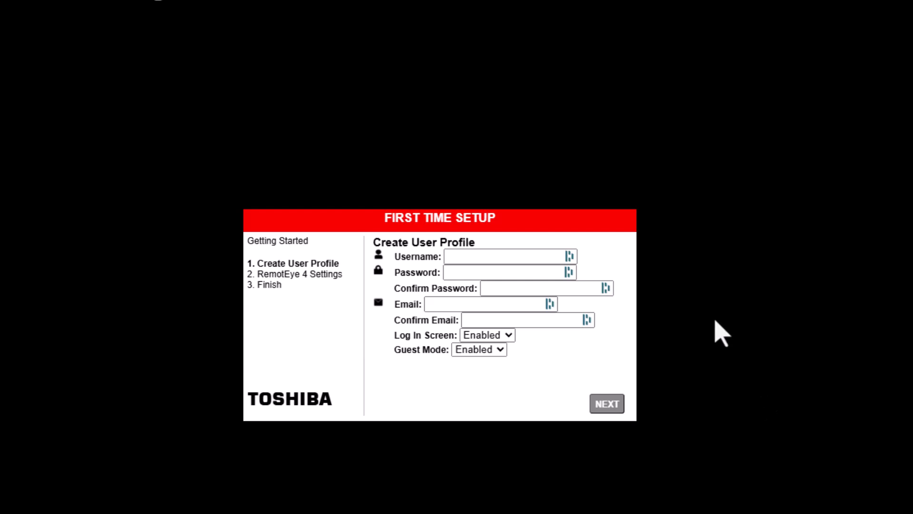
click(453, 256)
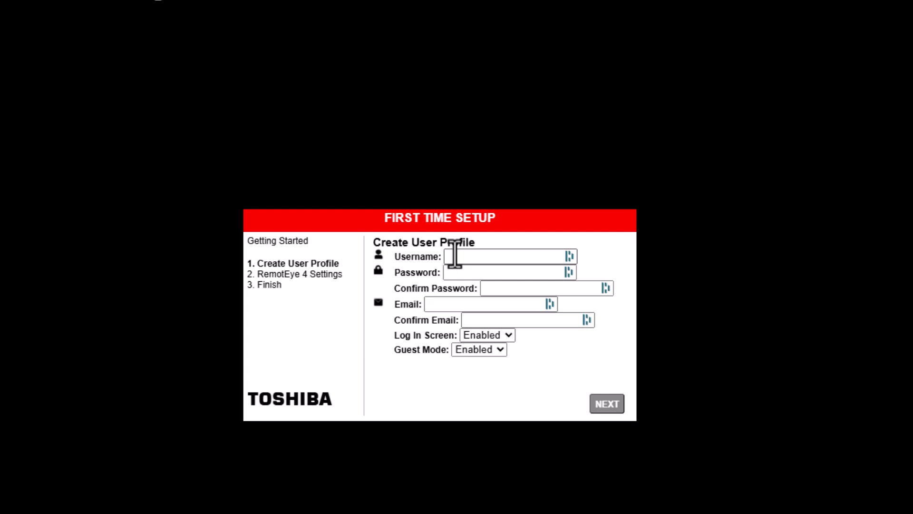
click(454, 256)
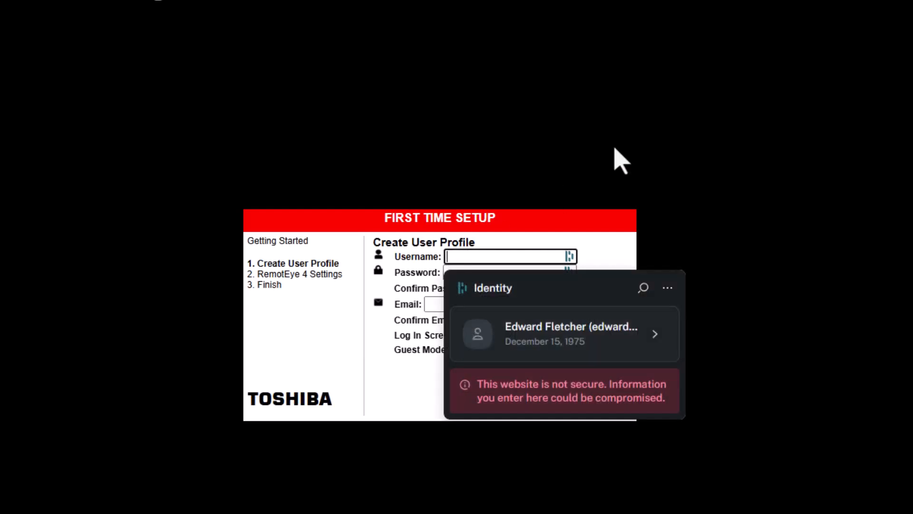
text(admin)
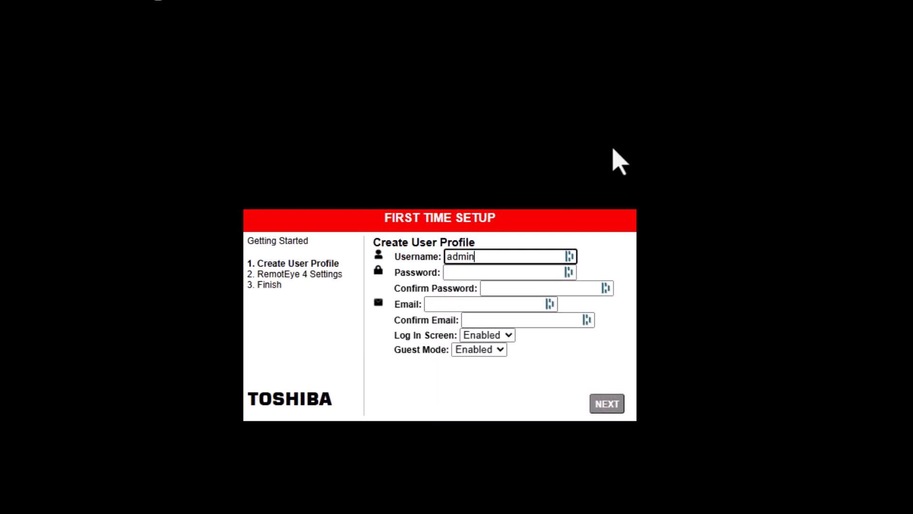
click(509, 274)
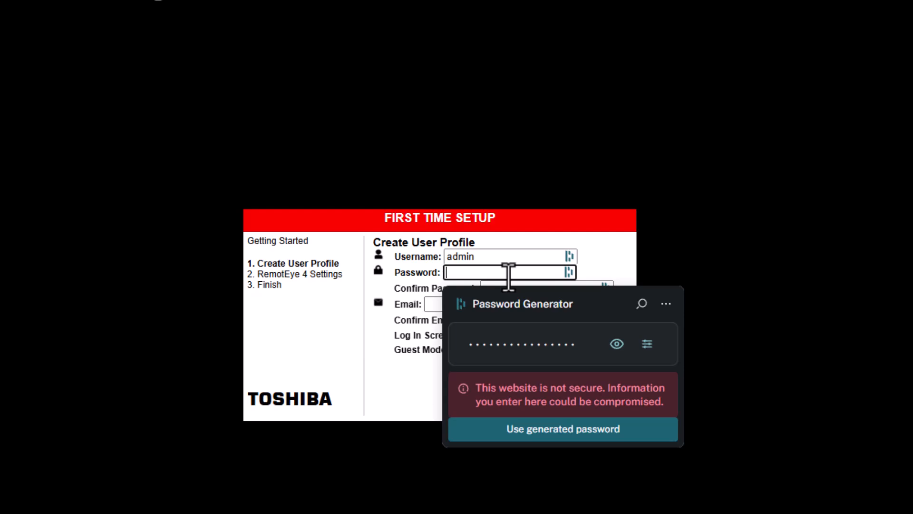
text(••••••)
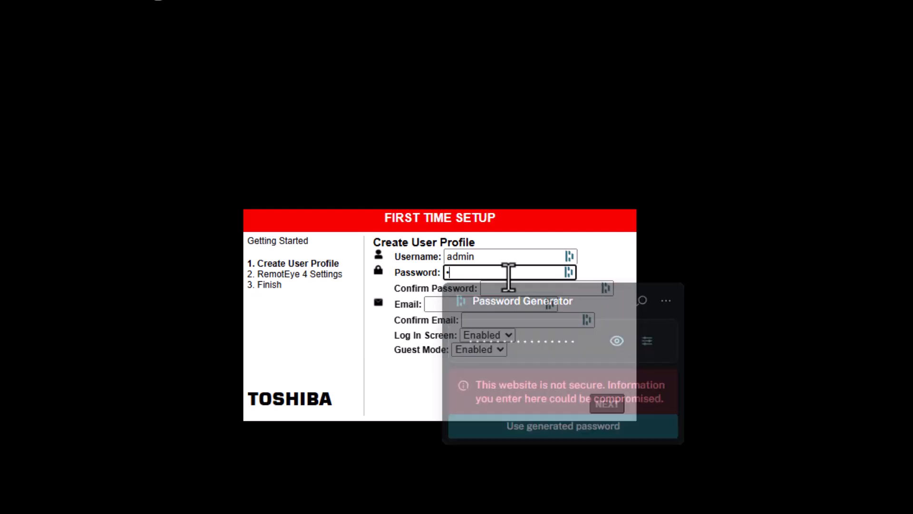
key(Tab)
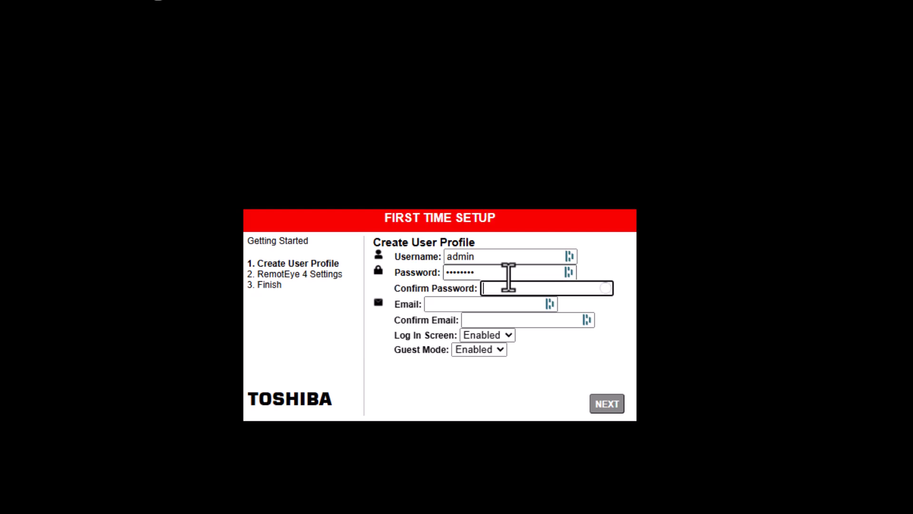
text(••)
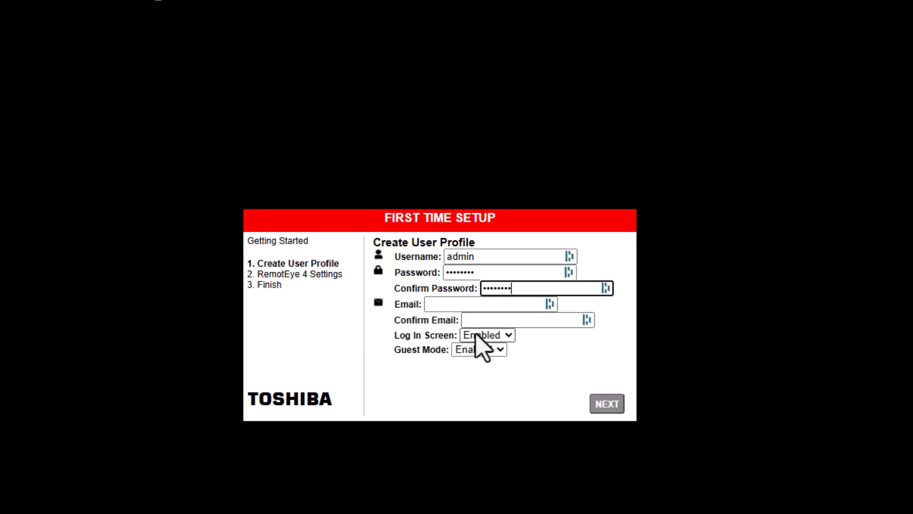
click(502, 337)
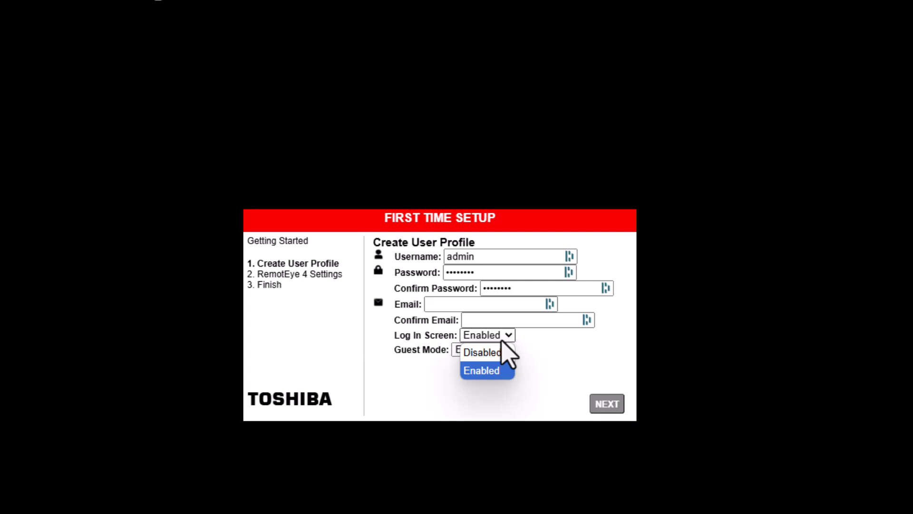
click(502, 342)
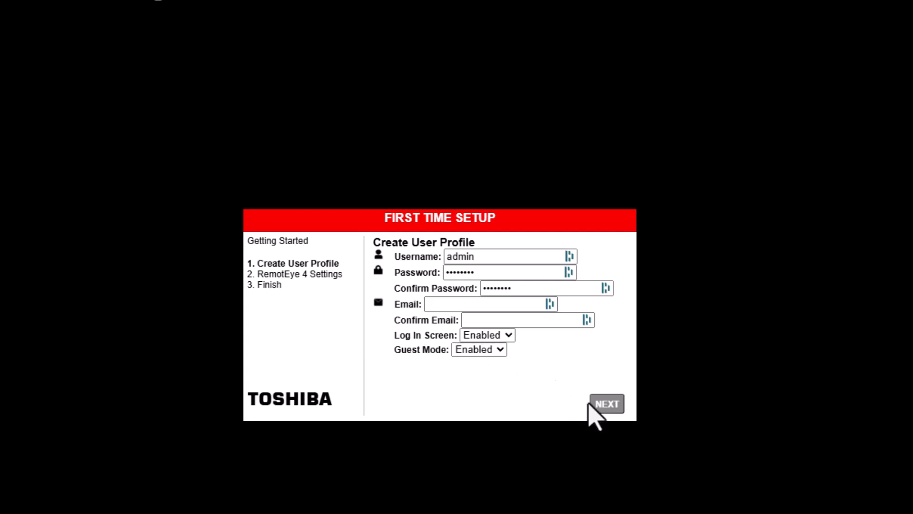
Go to RemotEye 4 Settings, review the TOSHIBA system name and network fields, and finish setup.
click(604, 408)
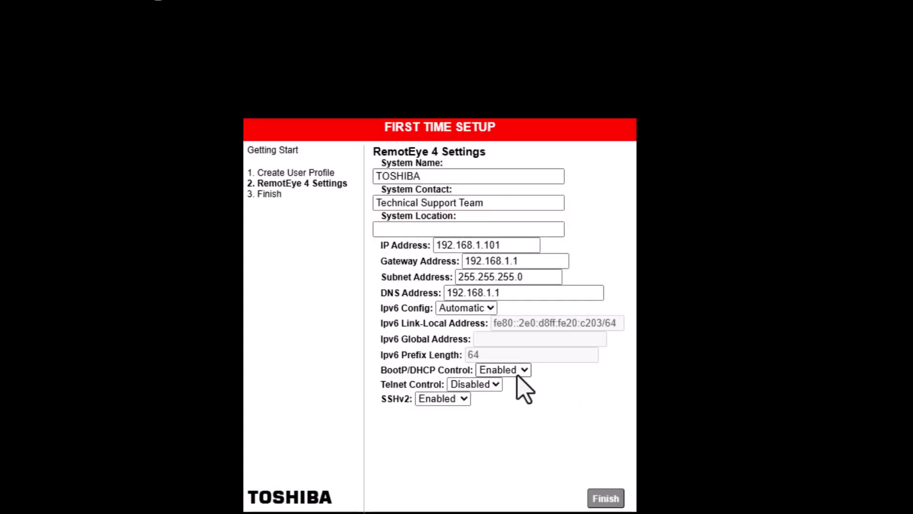
drag(423, 175, 292, 168)
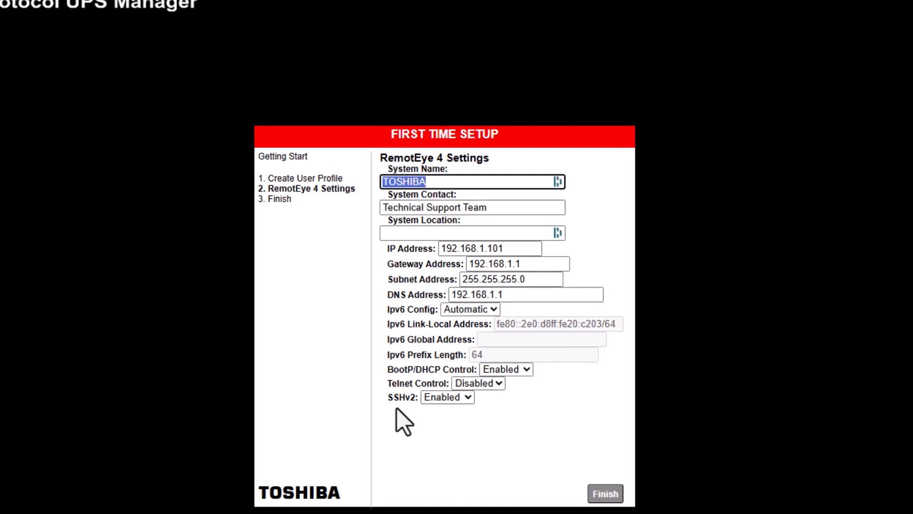
click(605, 493)
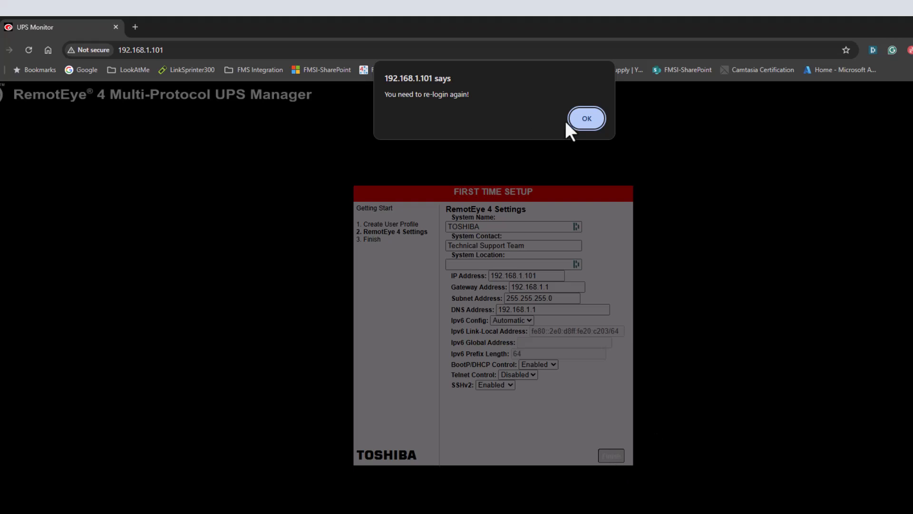
Acknowledge the re-login notice and sign in as admin with the new password.
click(583, 118)
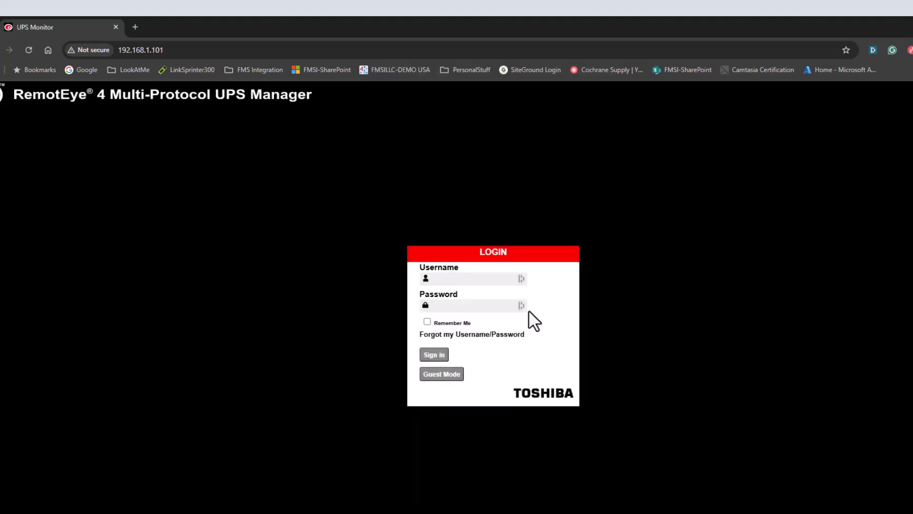
click(490, 281)
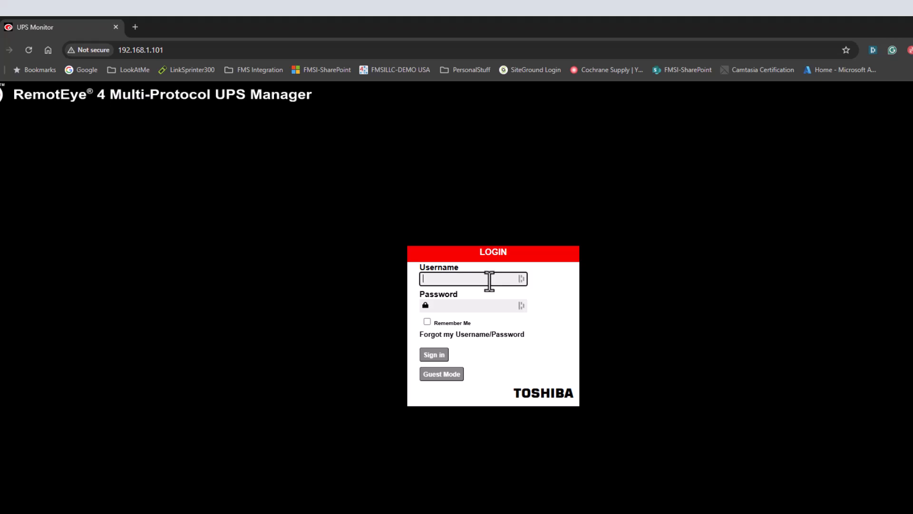
text(admin)
key(Tab)
text(admin)
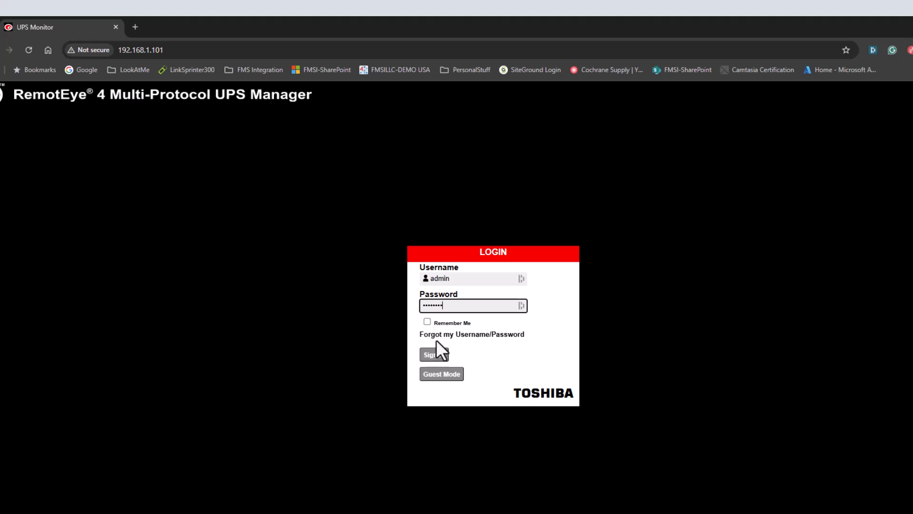
click(436, 356)
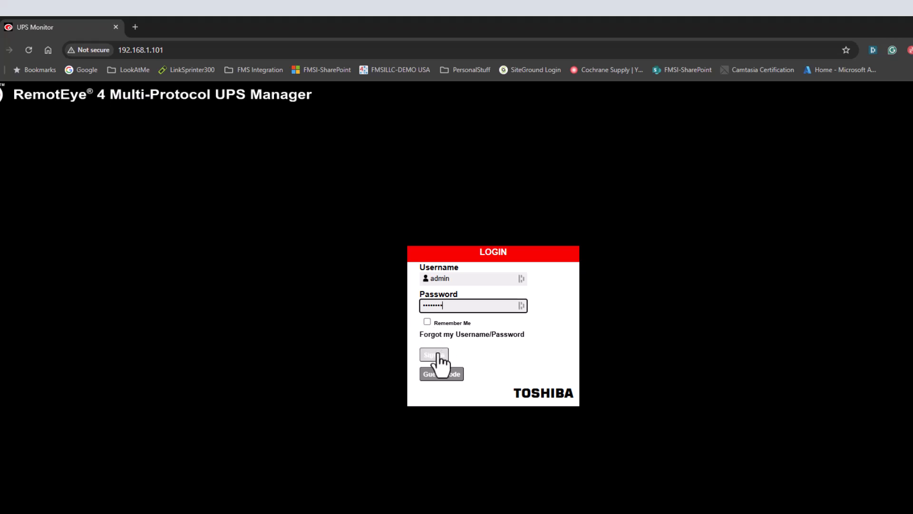